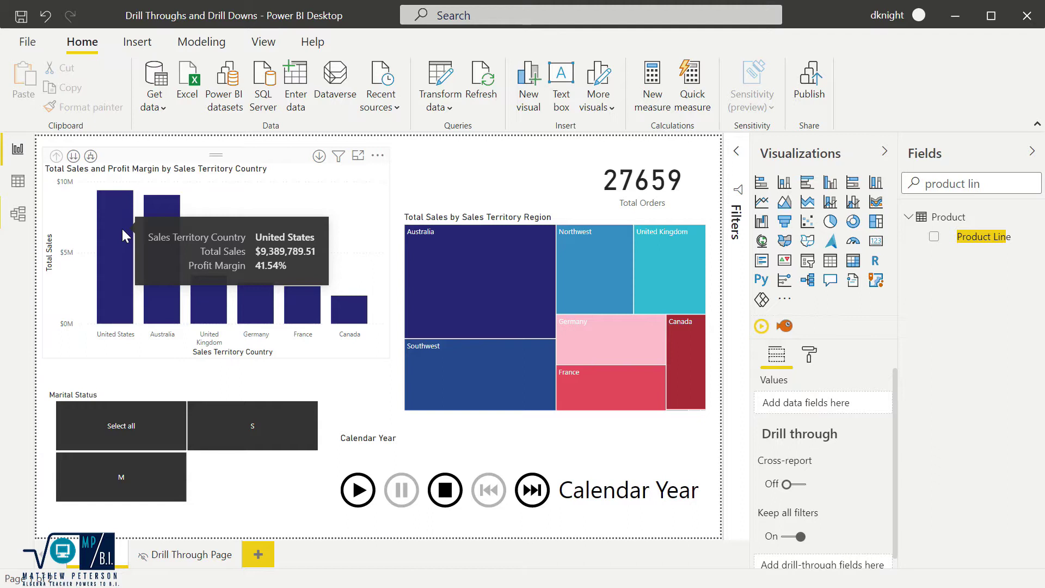
# Turn on drill mode for the Total Sales by country column chart, drilling into Australia and the United States and back up each time
pyautogui.click(355, 203)
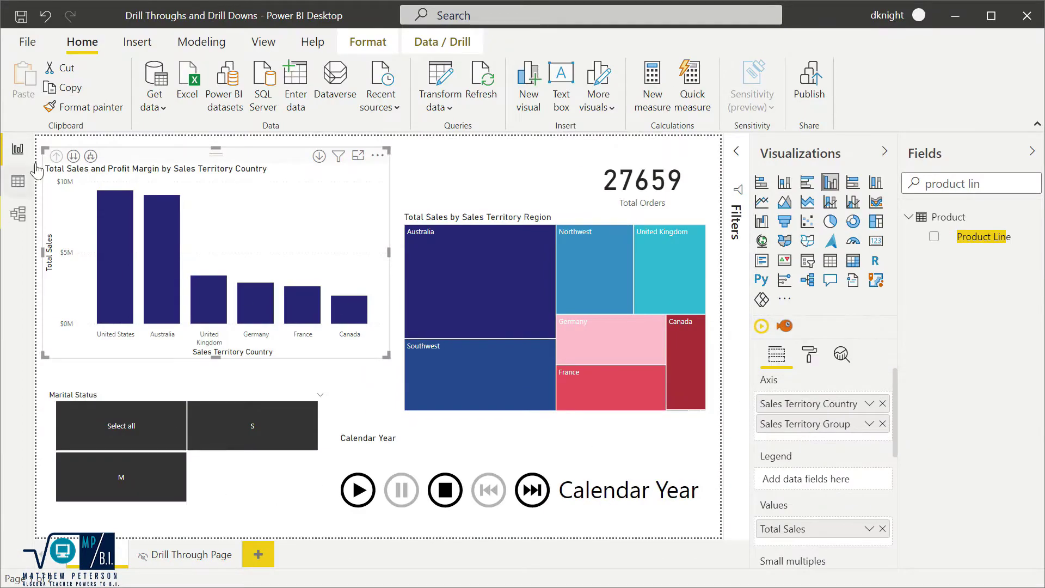
pyautogui.click(320, 157)
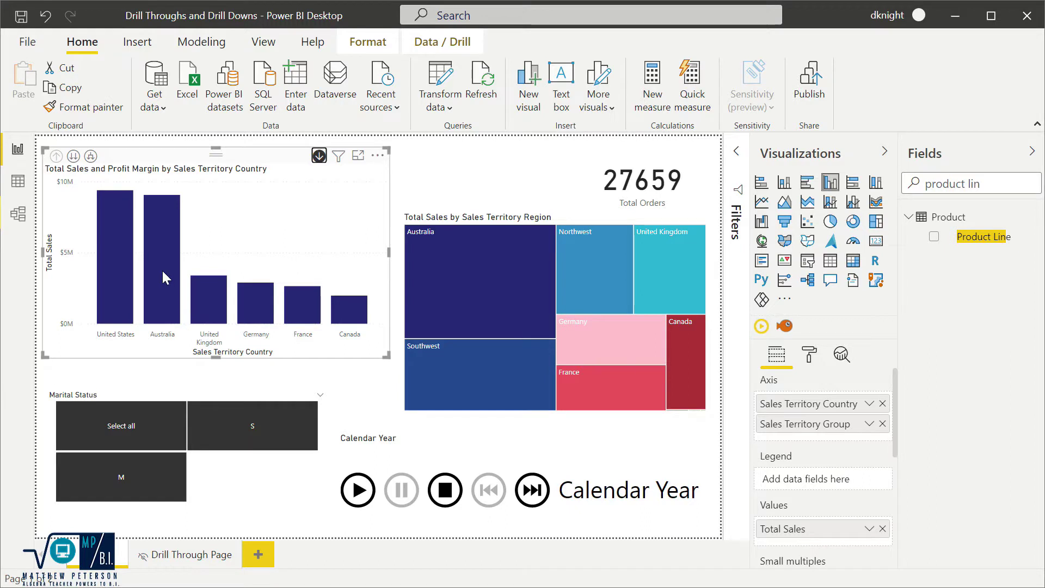
pyautogui.moveTo(163, 271)
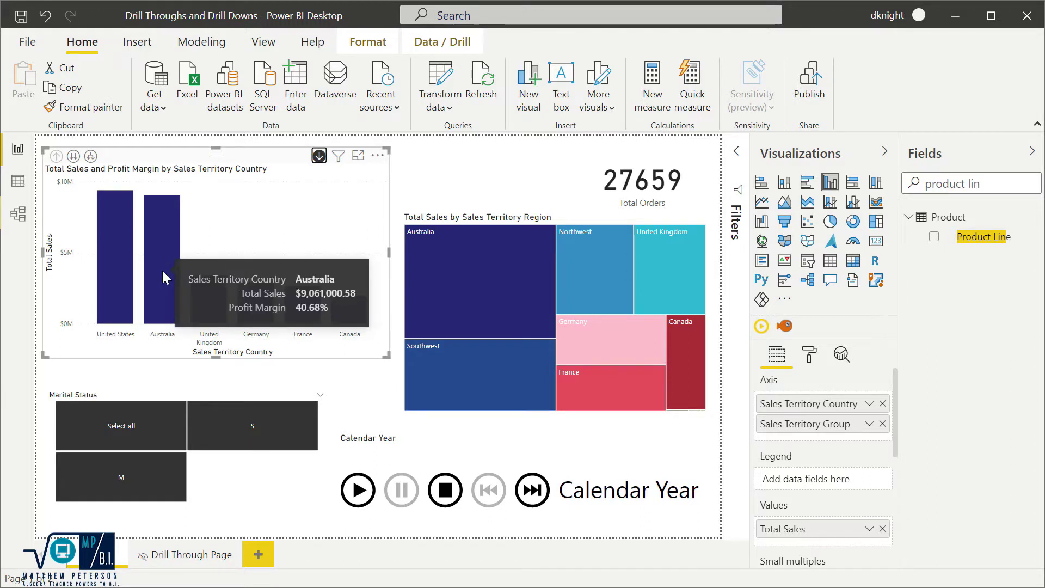
pyautogui.click(162, 272)
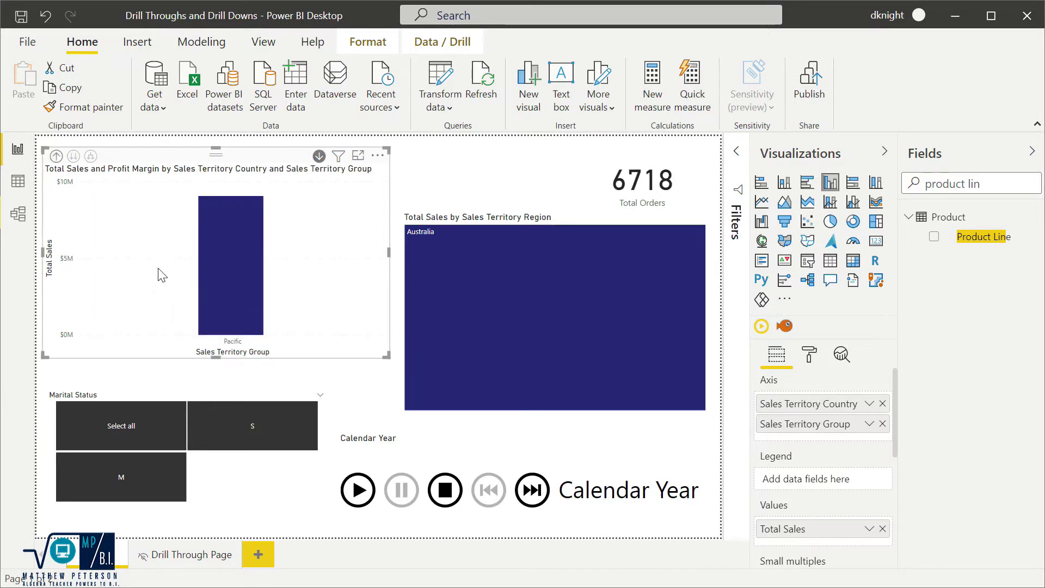
pyautogui.click(56, 156)
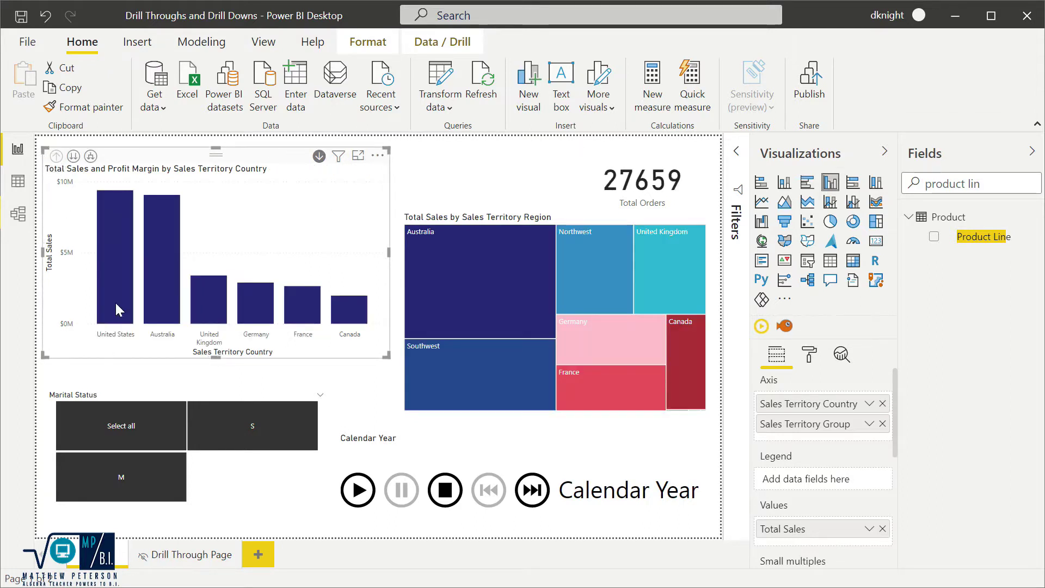
pyautogui.click(116, 304)
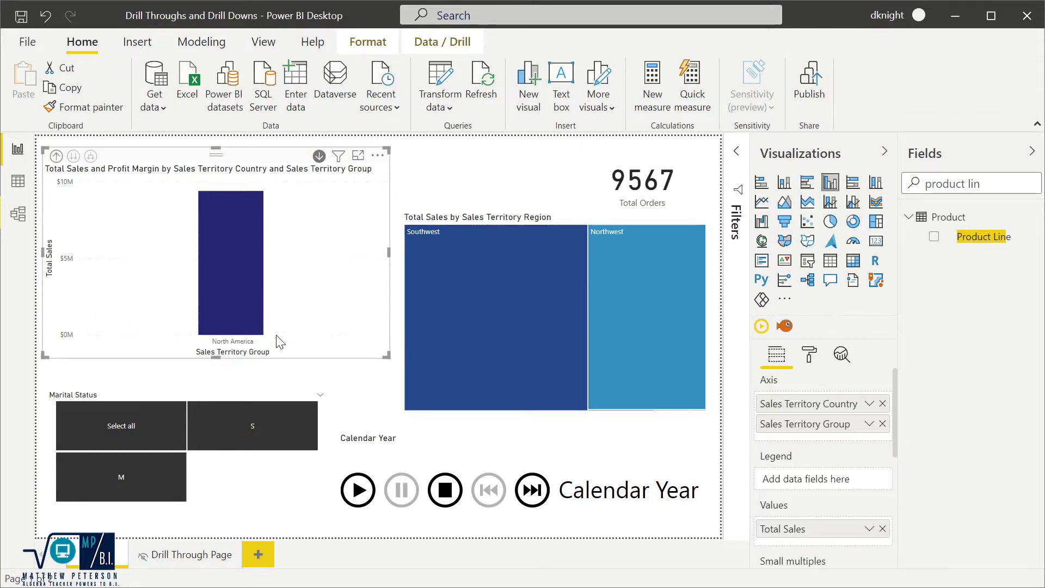
pyautogui.click(56, 156)
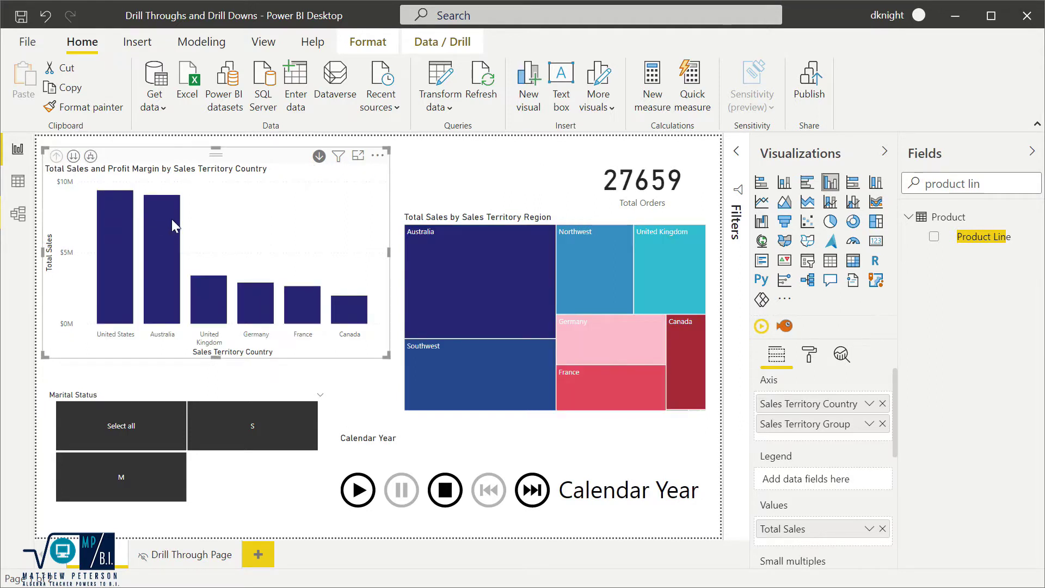
# Drill through from the United Kingdom column to the Drill Through Page, and return to the main report page
pyautogui.moveTo(173, 212)
pyautogui.moveTo(200, 292)
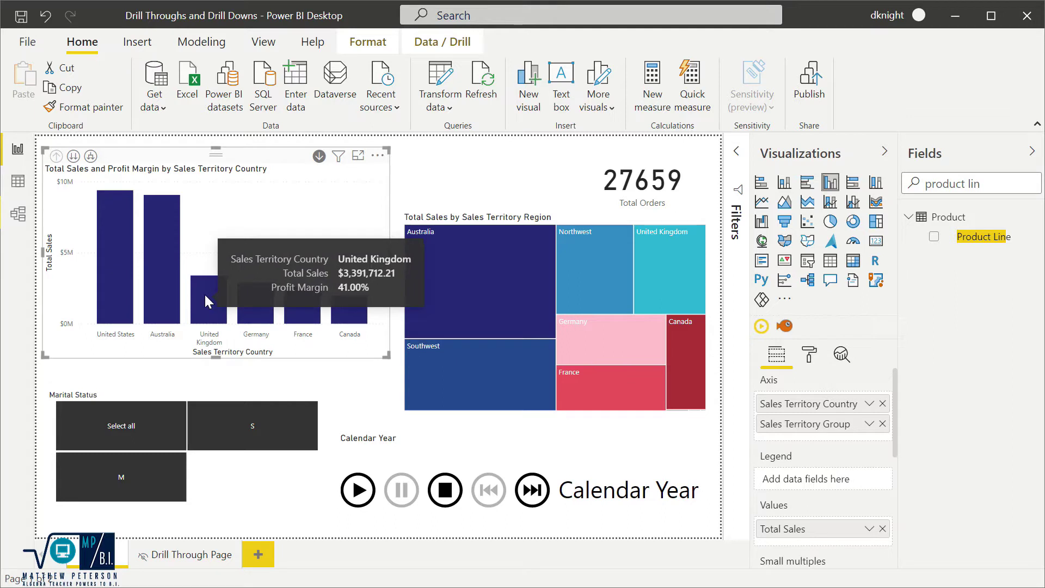
pyautogui.rightClick(207, 296)
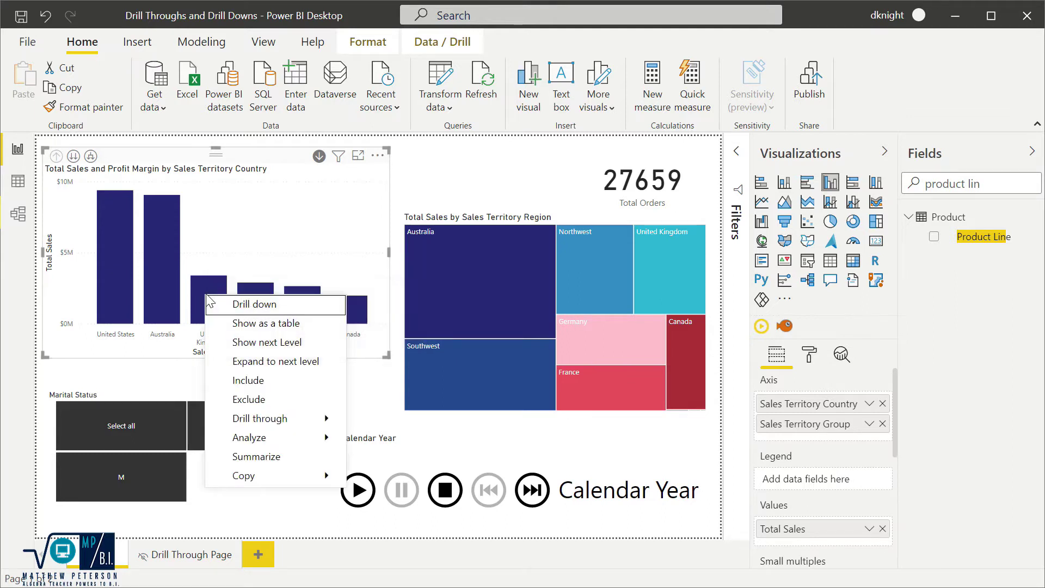
pyautogui.moveTo(259, 418)
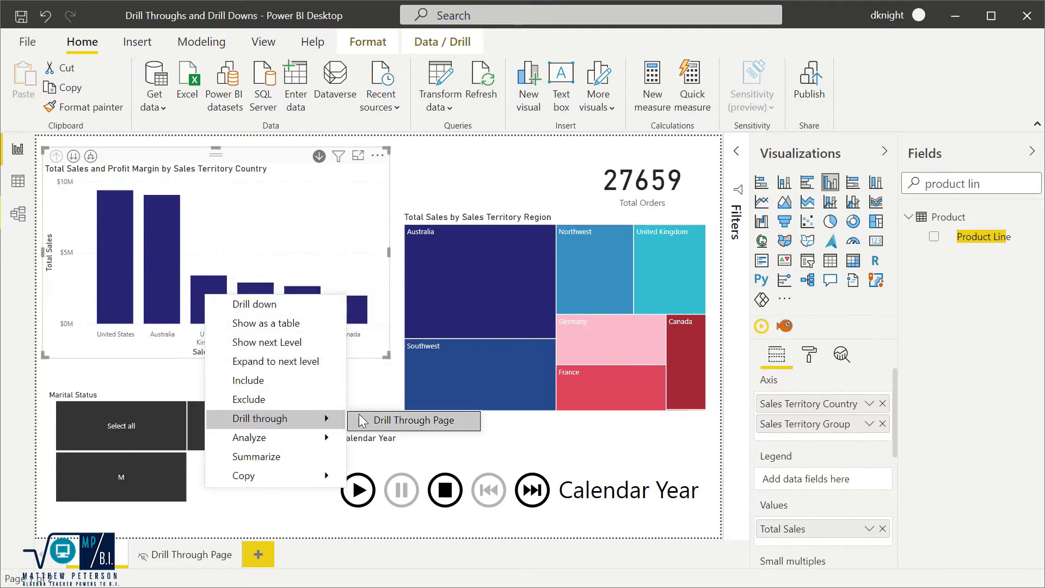
pyautogui.click(377, 419)
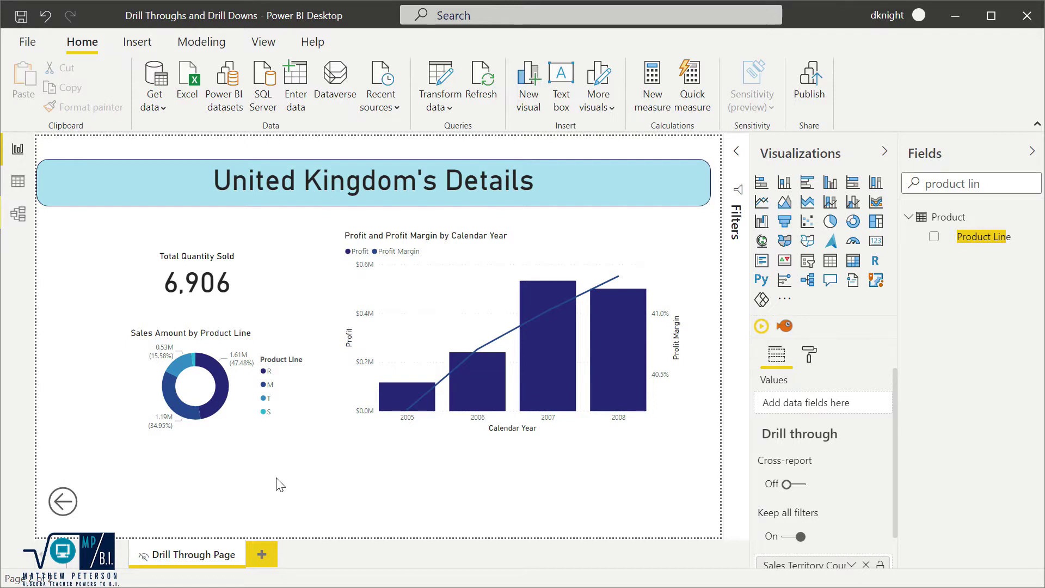
pyautogui.keyDown('ctrl'); pyautogui.click(63, 501); pyautogui.keyUp('ctrl')
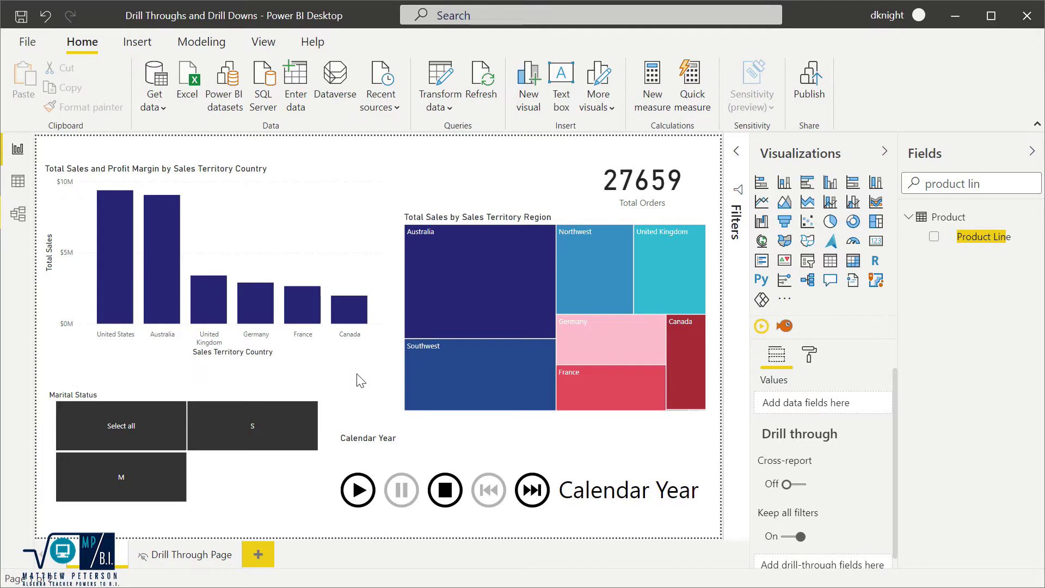
# Turn off drill mode on the Total Sales by country column chart and deselect the chart
pyautogui.moveTo(155, 298)
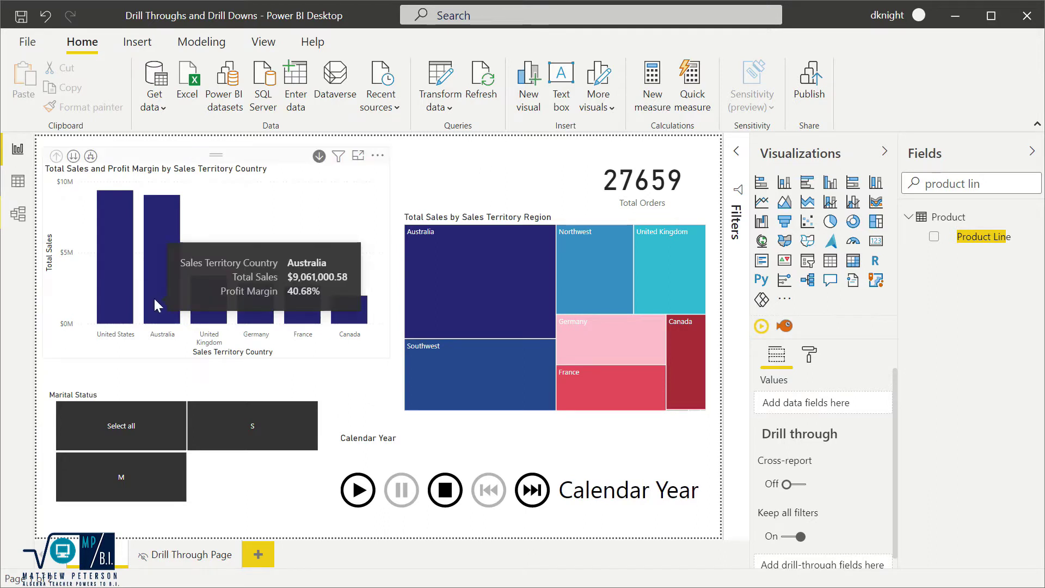
pyautogui.click(319, 156)
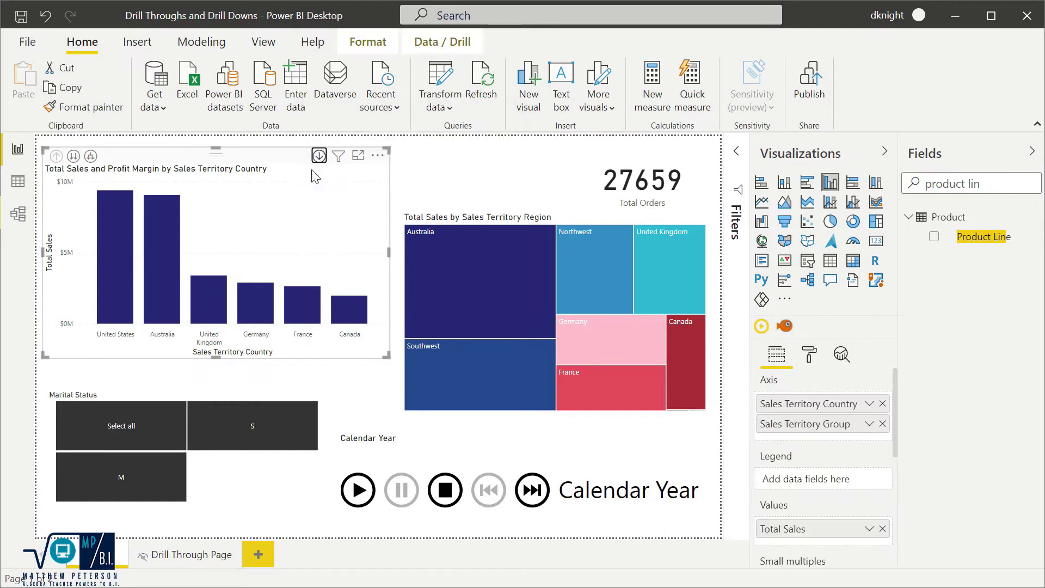
pyautogui.click(454, 169)
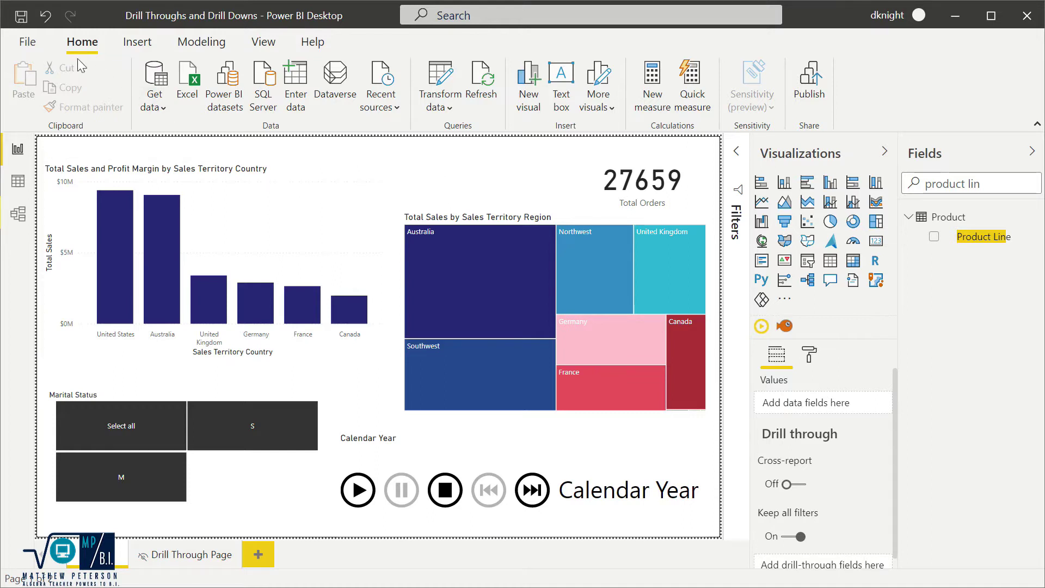
# Open the global Preview features options and check the Modern visual tooltips setting
pyautogui.click(26, 43)
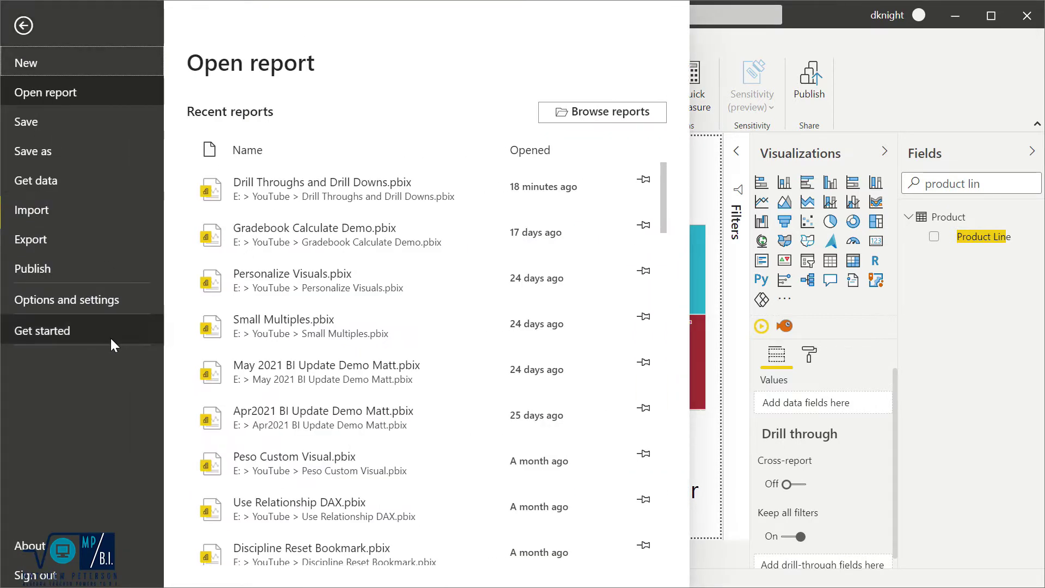
pyautogui.click(97, 304)
pyautogui.click(259, 113)
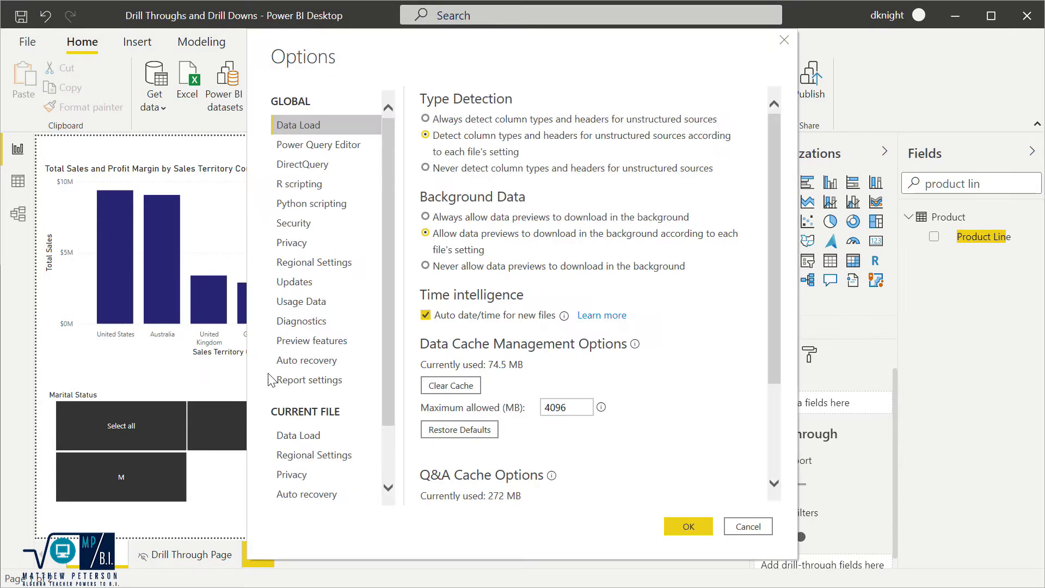
pyautogui.click(318, 341)
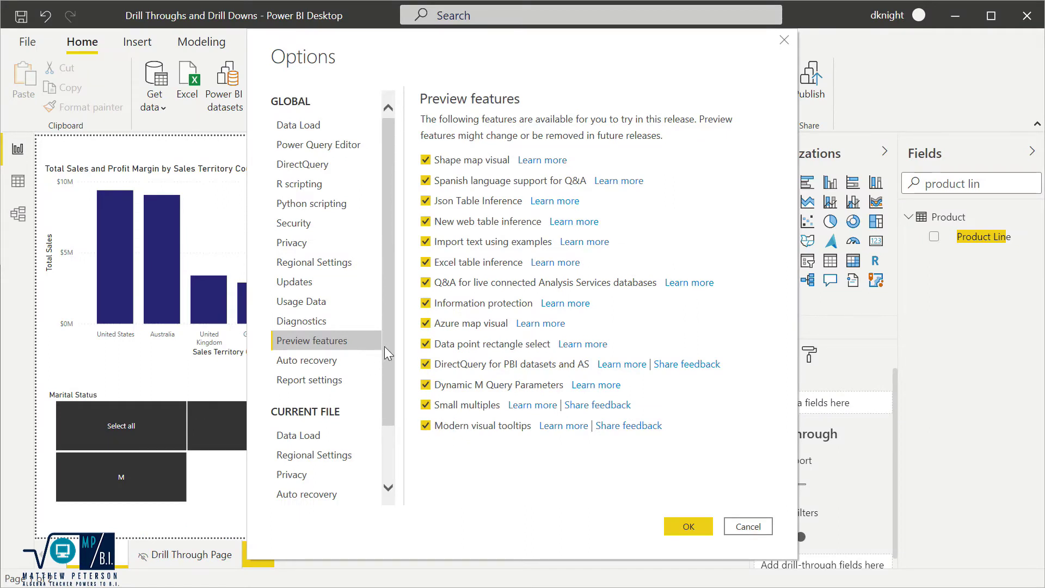
# In the current file's report settings, enable modern visual tooltips with drill actions and updated styling, and apply the options
pyautogui.scroll(-2, 387, 346)
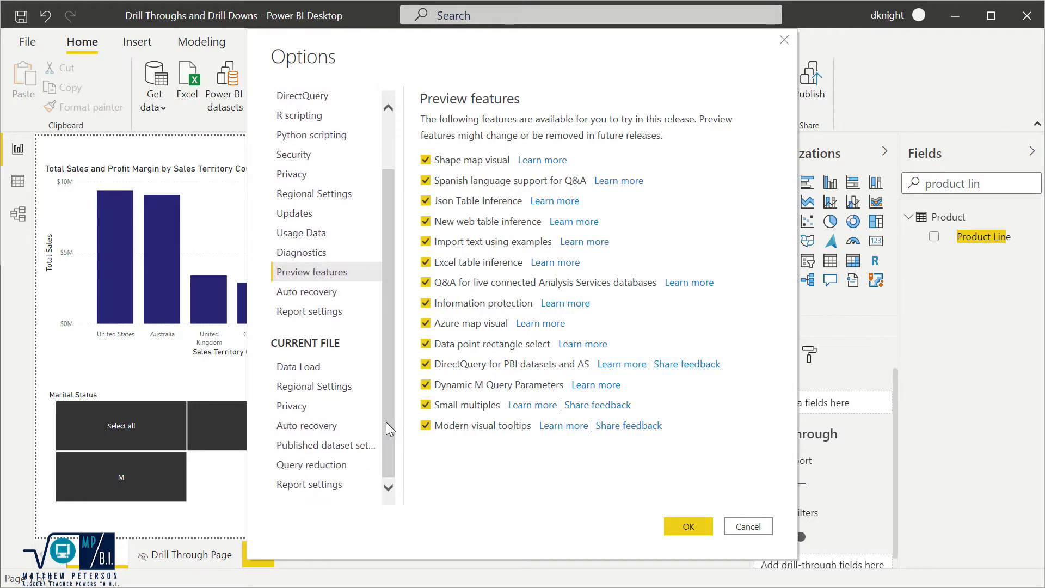
pyautogui.click(290, 487)
pyautogui.scroll(-1, 565, 363)
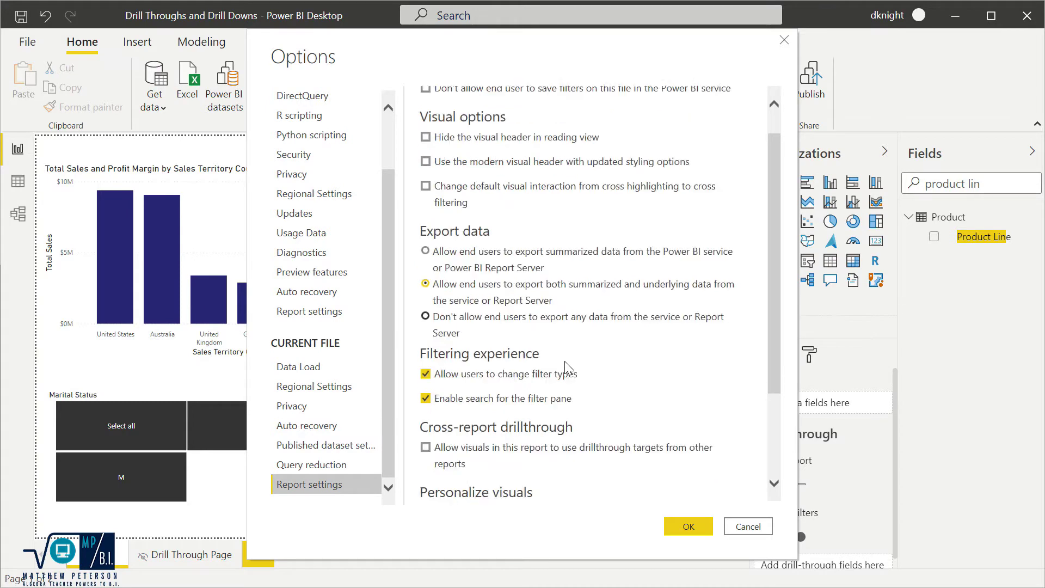
pyautogui.scroll(-4, 566, 368)
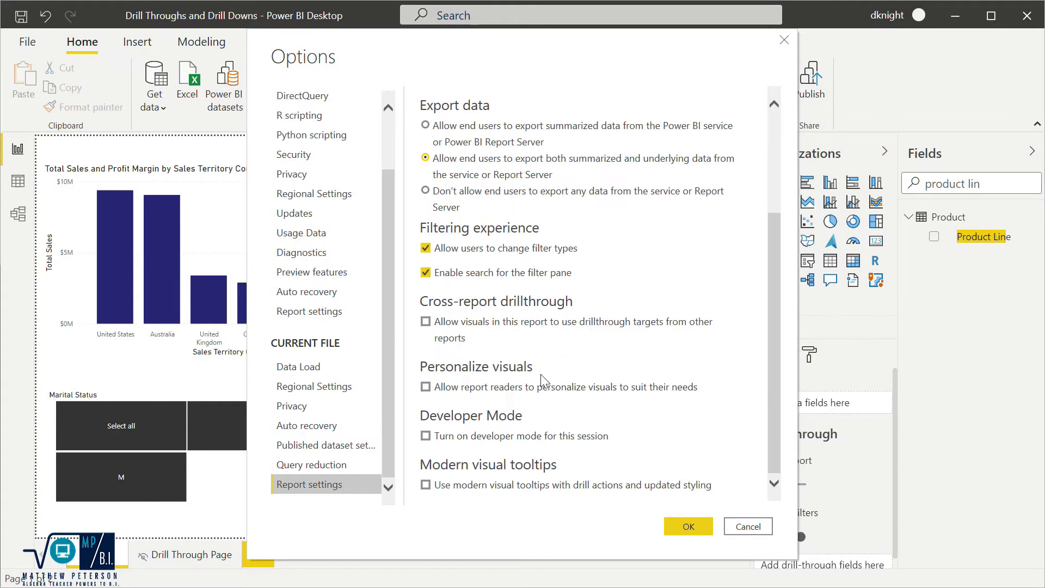
pyautogui.click(430, 487)
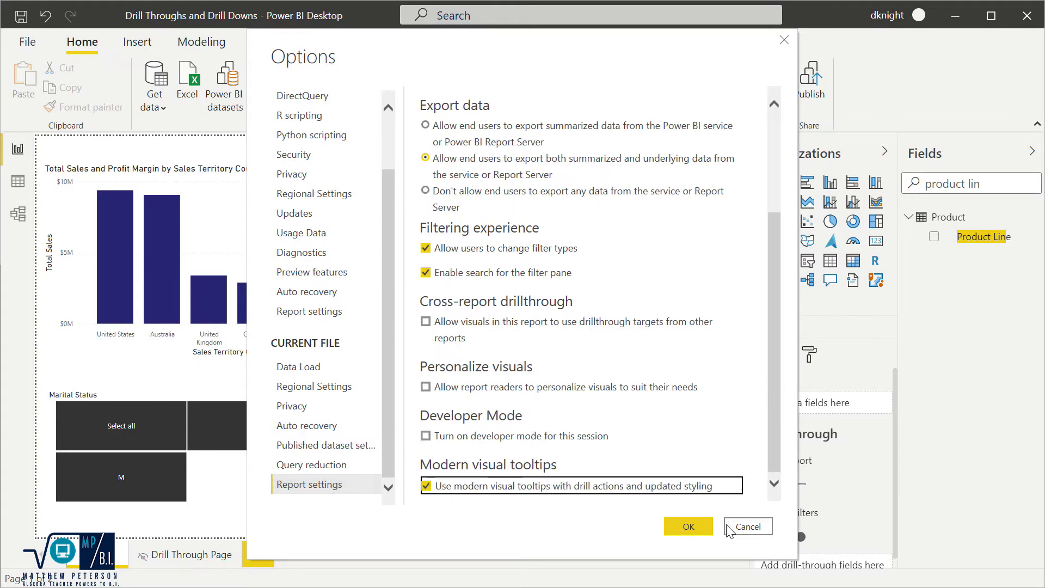
pyautogui.click(689, 527)
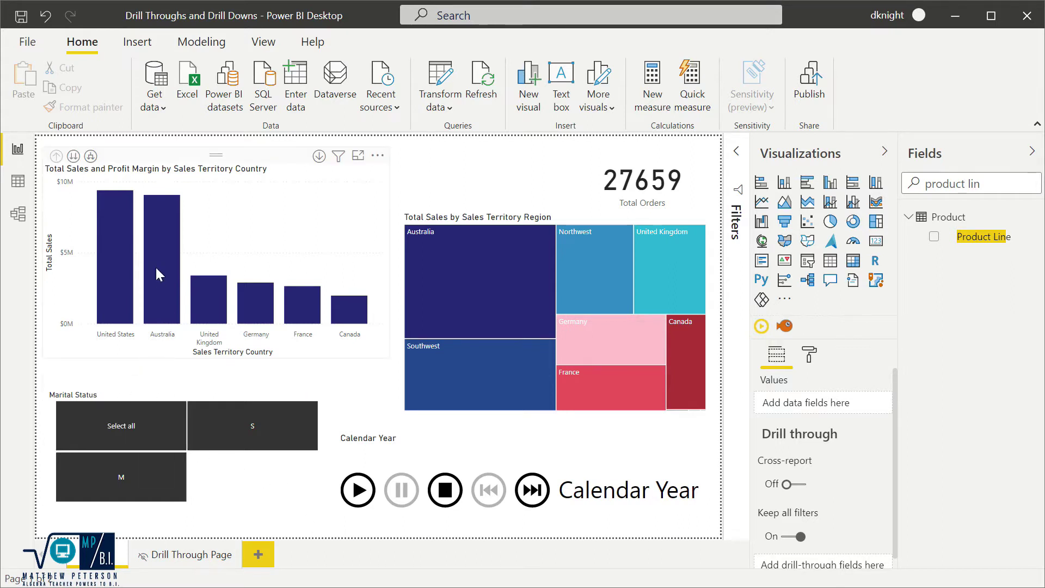
# Examine the drill actions offered in the tooltip of the Australia column
pyautogui.moveTo(163, 230)
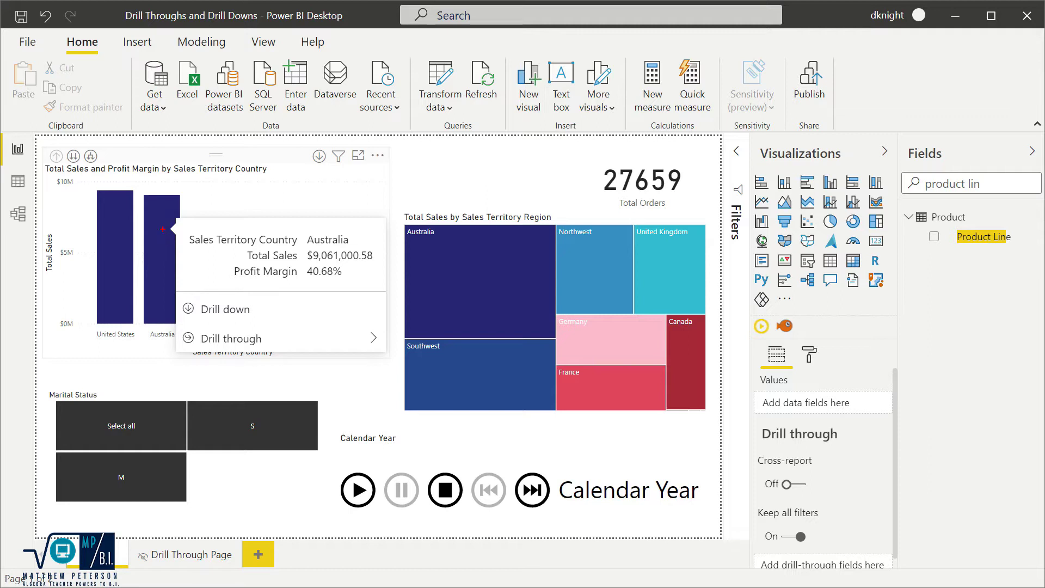
pyautogui.moveTo(177, 296)
pyautogui.mouseDown()
pyautogui.moveTo(180, 311)
pyautogui.moveTo(282, 324)
pyautogui.mouseUp()
pyautogui.moveTo(176, 326)
pyautogui.mouseDown()
pyautogui.moveTo(181, 340)
pyautogui.moveTo(294, 356)
pyautogui.moveTo(285, 349)
pyautogui.mouseUp()
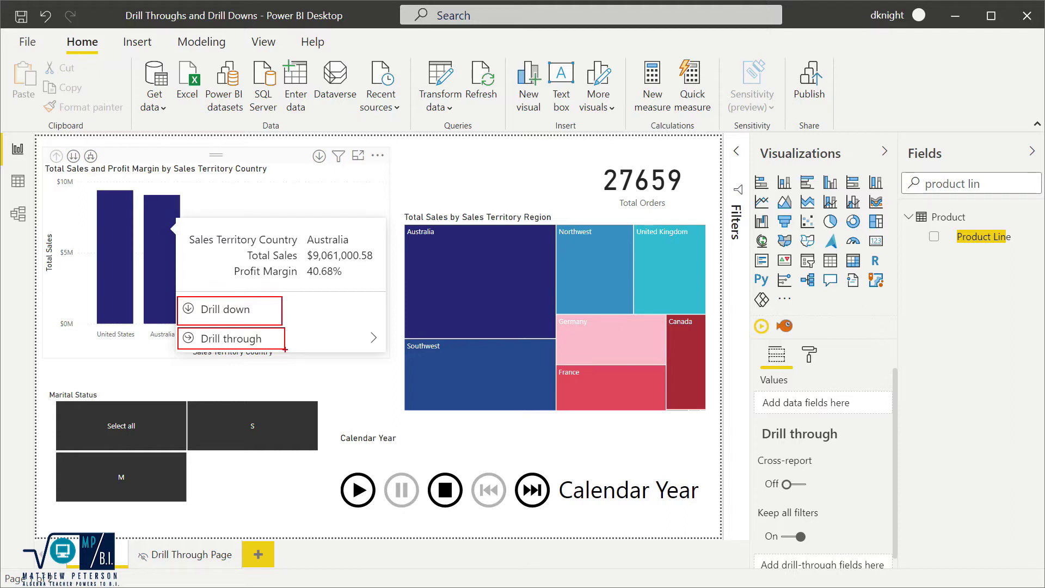
pyautogui.press('Escape')
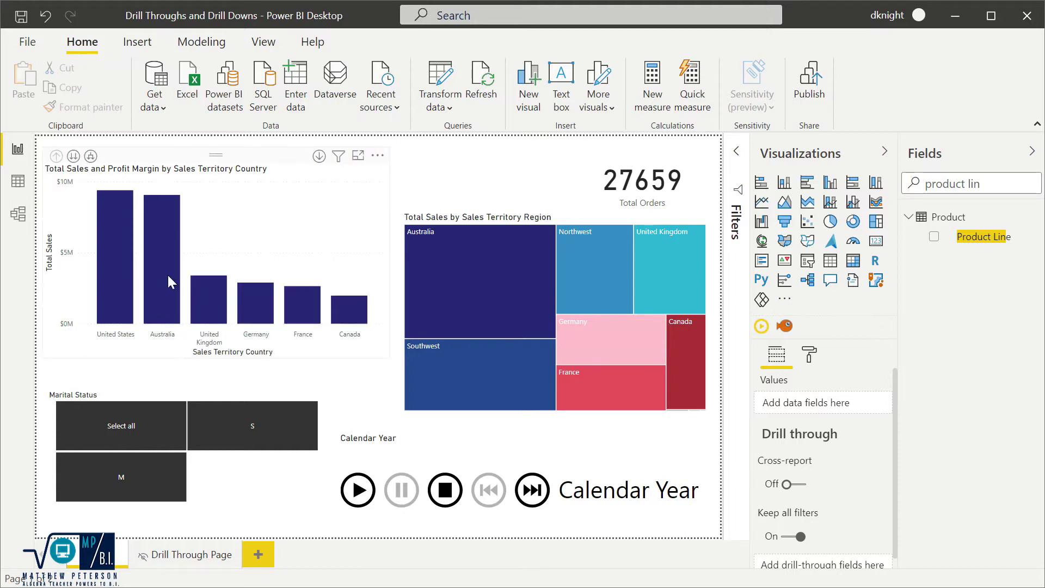
# Drill down into Australia from its column's tooltip, and drill back up to the country level
pyautogui.moveTo(168, 276)
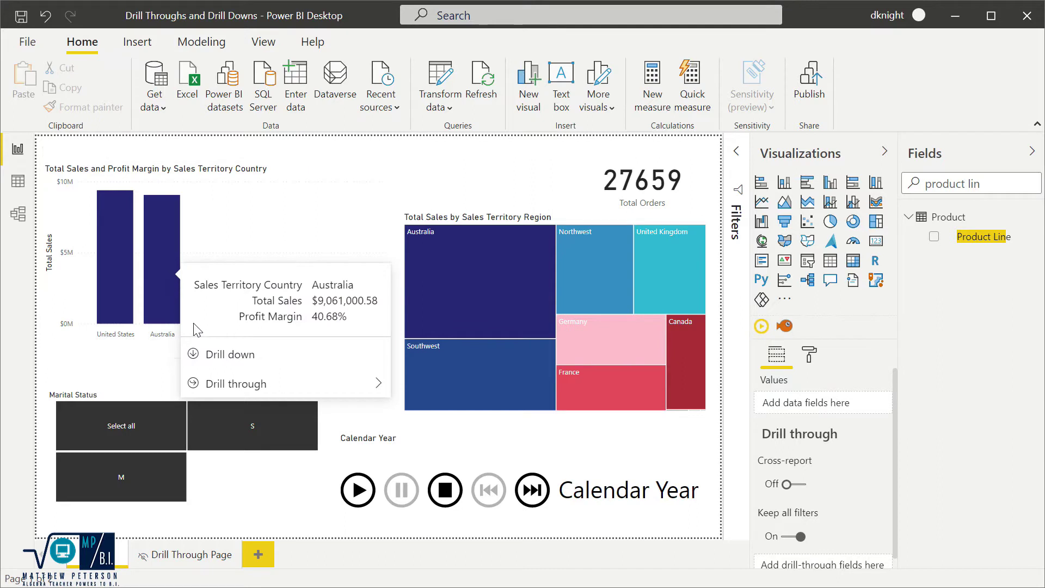
pyautogui.click(232, 354)
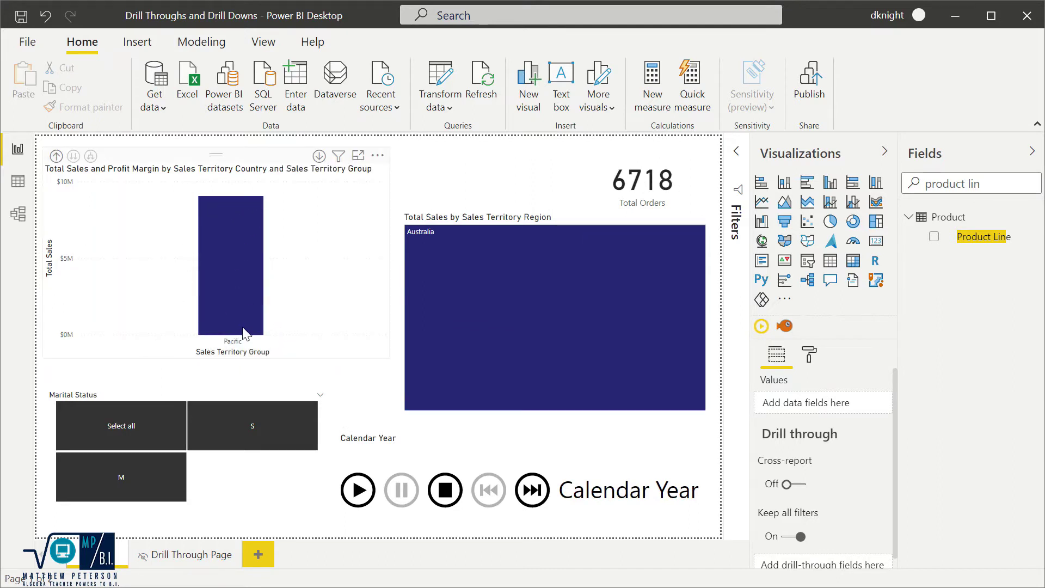
pyautogui.moveTo(250, 333)
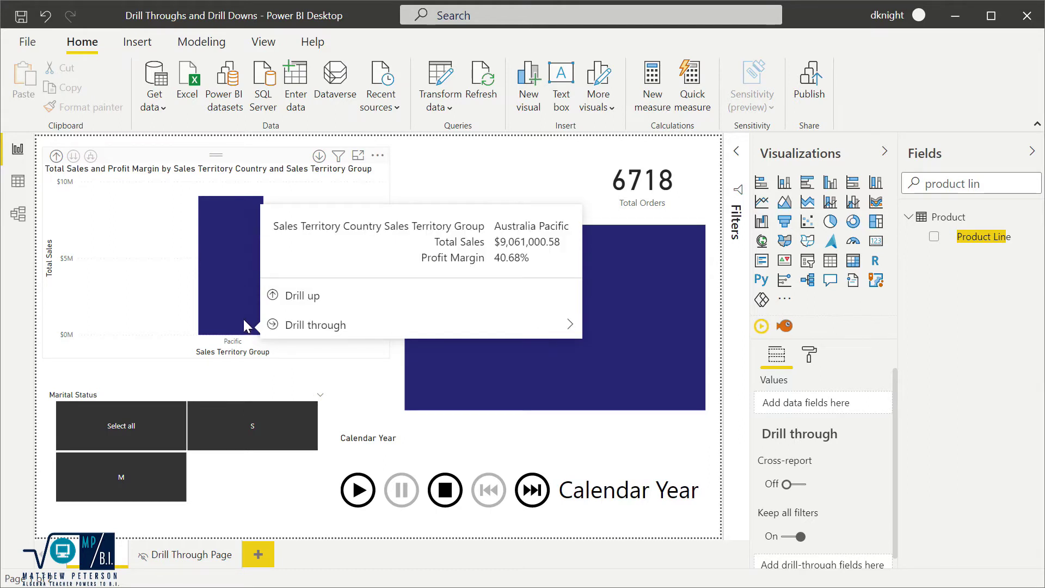
pyautogui.click(277, 302)
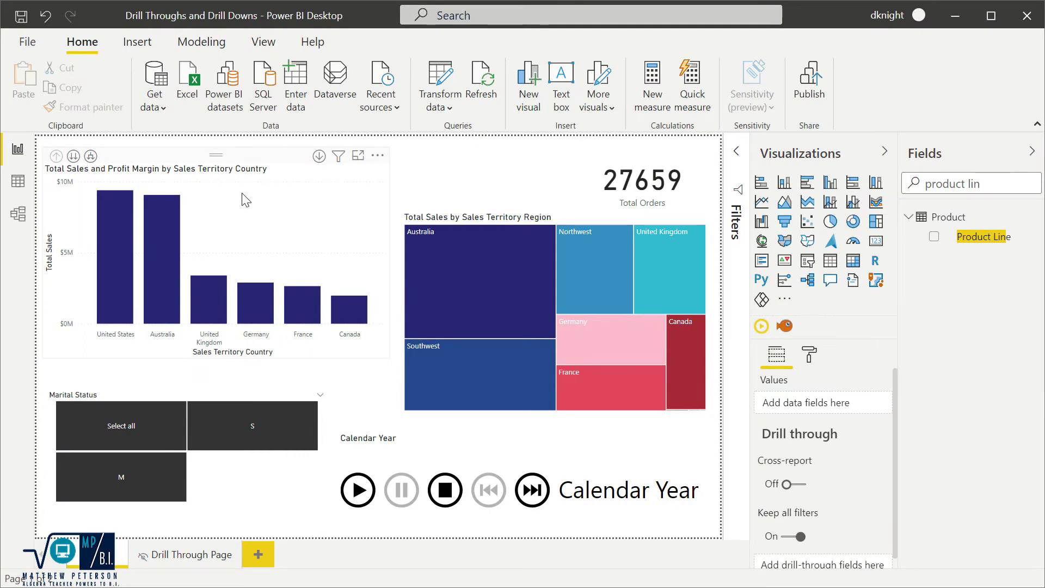
# Drill through to the Drill Through Page from the tooltip of the Australia column
pyautogui.moveTo(161, 272)
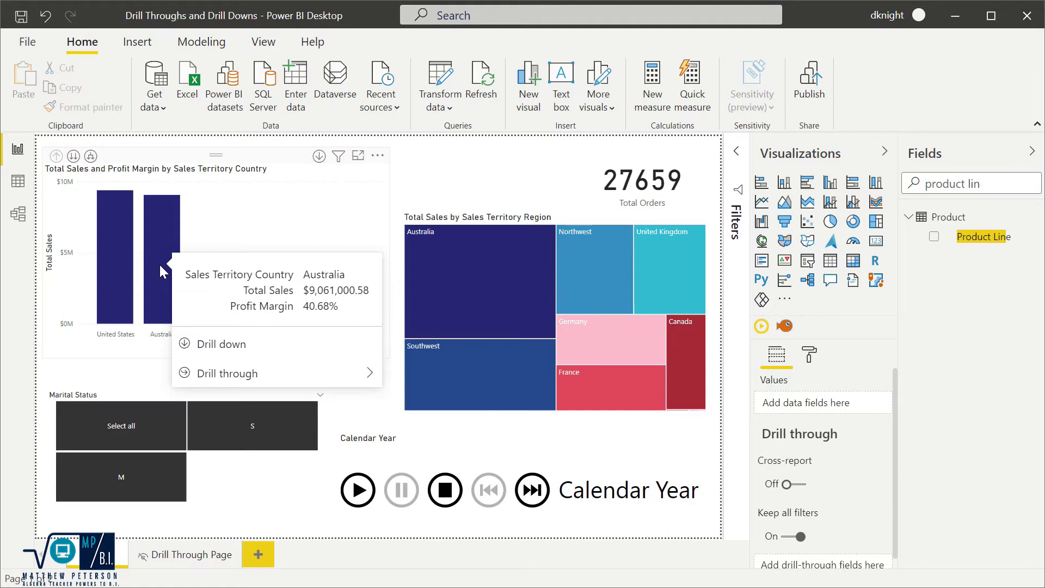
pyautogui.moveTo(238, 376)
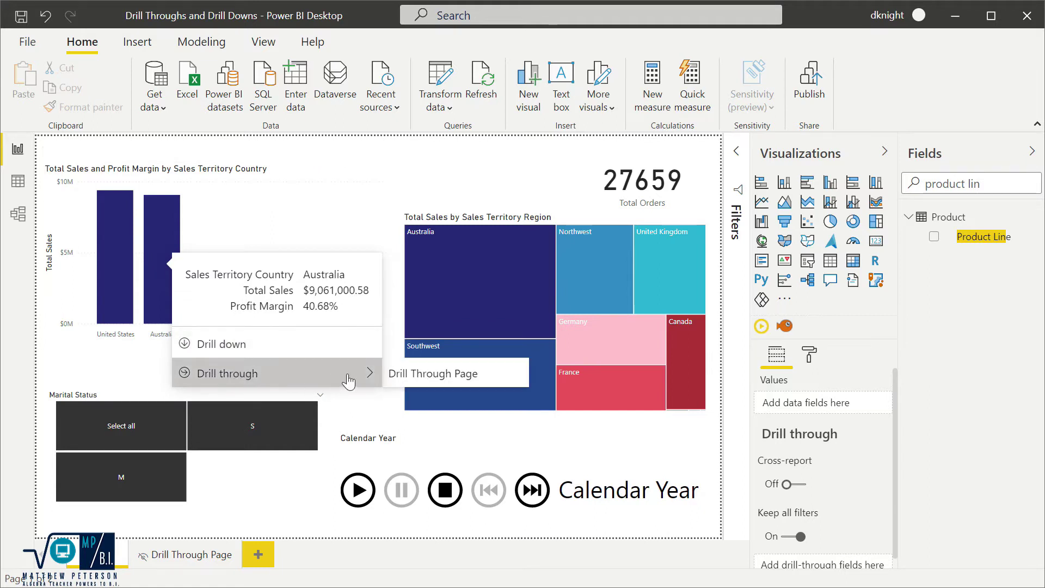
pyautogui.click(425, 376)
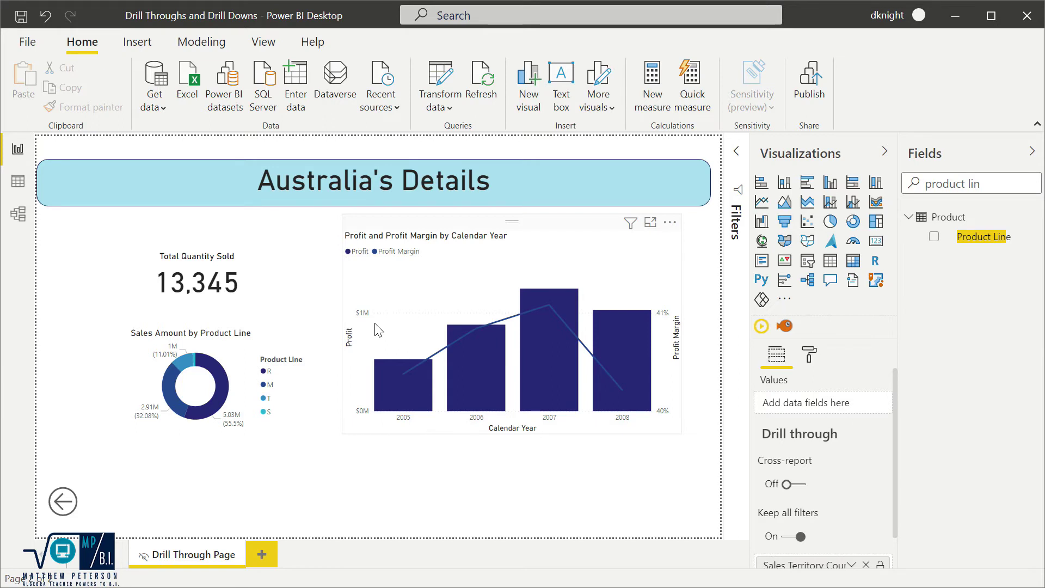
# Select the details title card, find its measure by searching the fields for "dril", and examine the Drill Down State formula
pyautogui.click(446, 178)
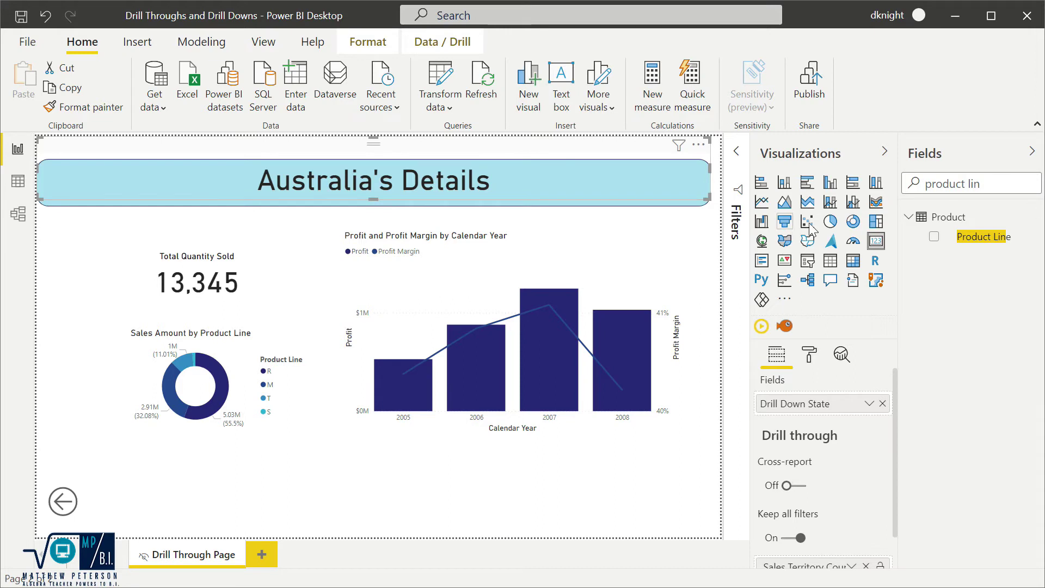
pyautogui.moveTo(984, 184); pyautogui.dragTo(927, 185)
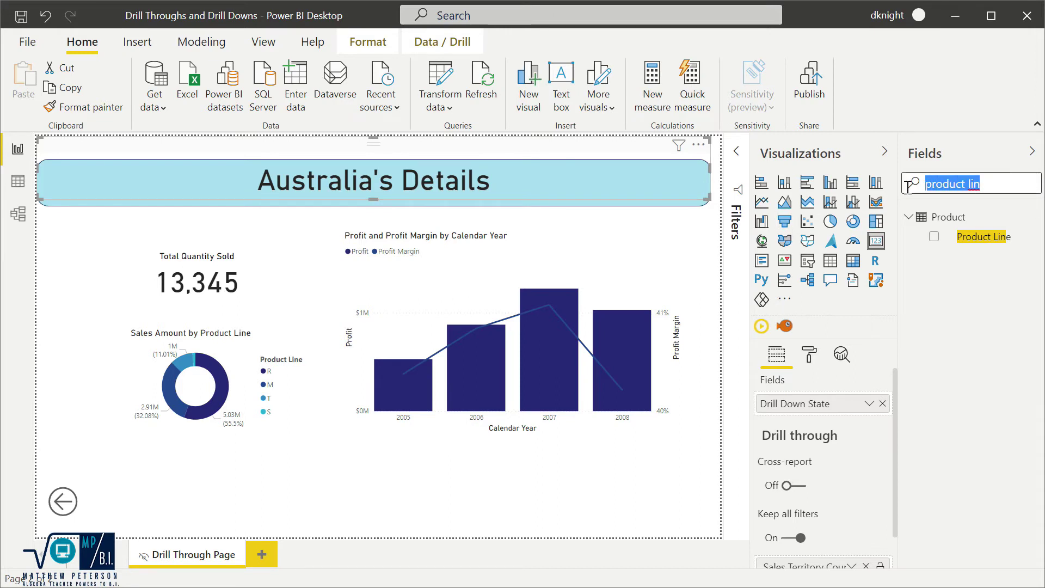
pyautogui.press('BackSpace')
pyautogui.write('dril')
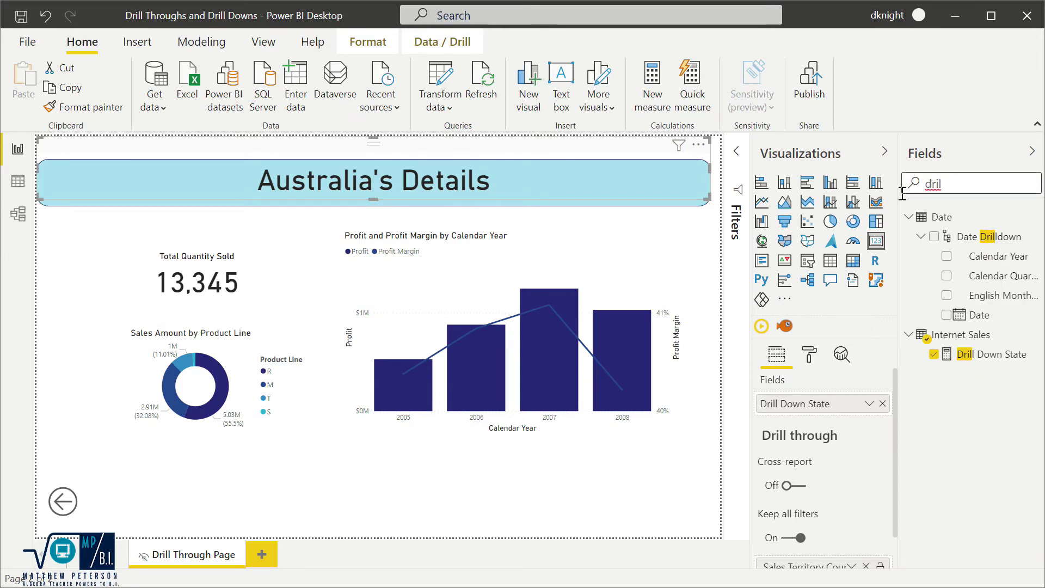
pyautogui.click(987, 355)
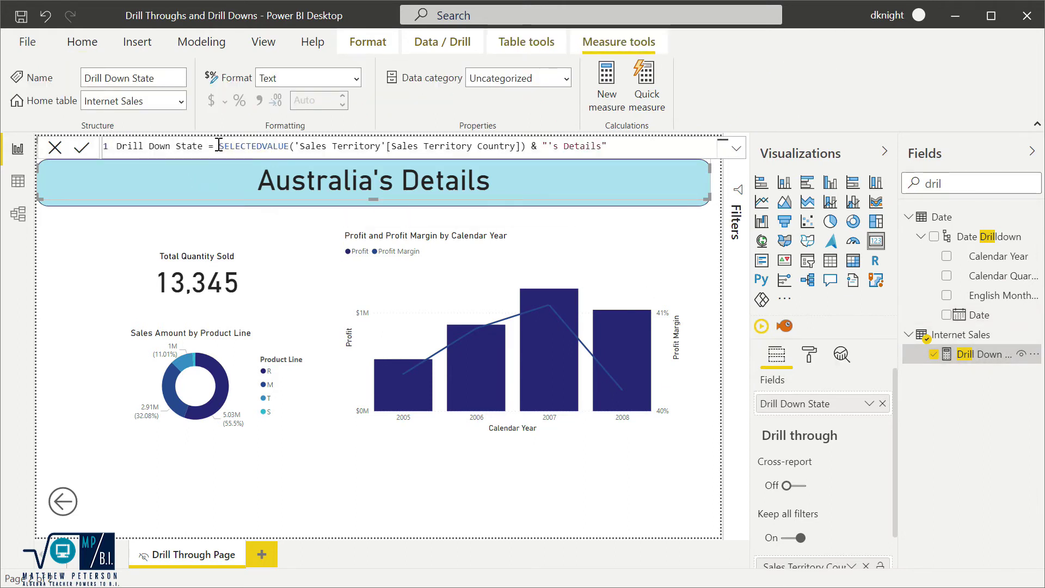
pyautogui.scroll(2, 218, 146)
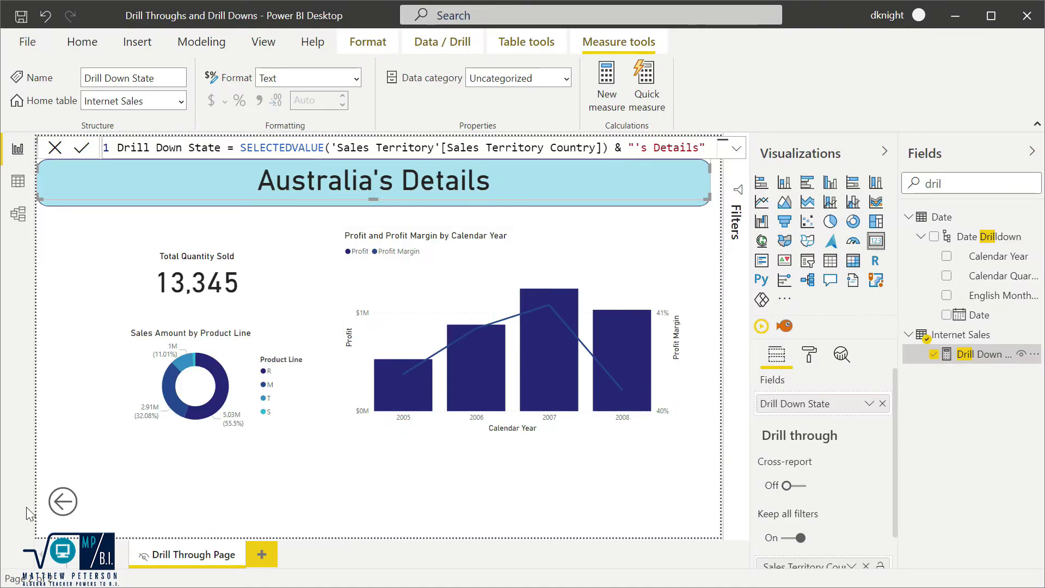
# Return to the main report page and drill through to the Drill Through Page from the Canada column
pyautogui.keyDown('ctrl'); pyautogui.click(62, 501); pyautogui.keyUp('ctrl')
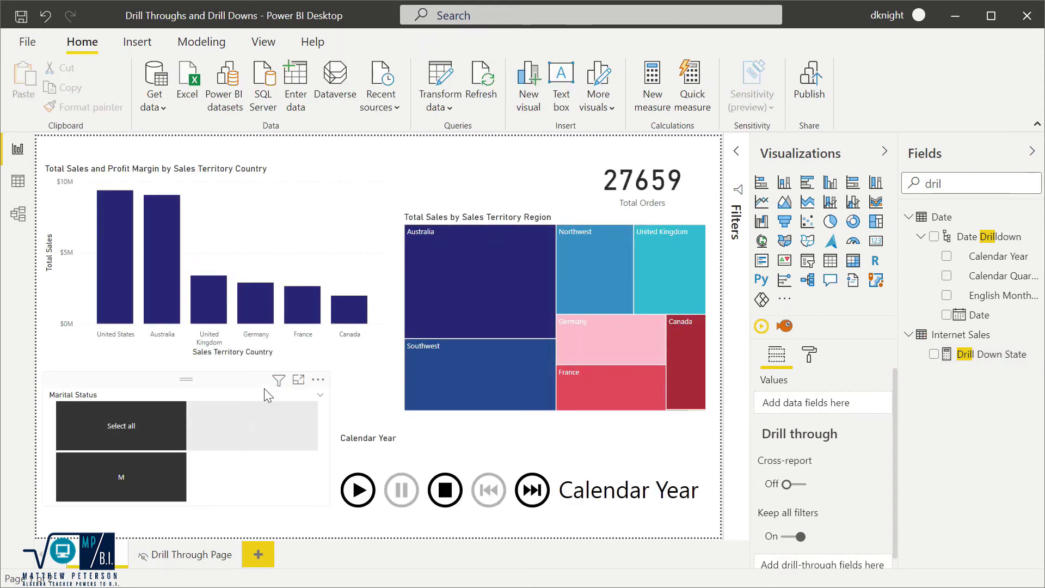
pyautogui.rightClick(337, 315)
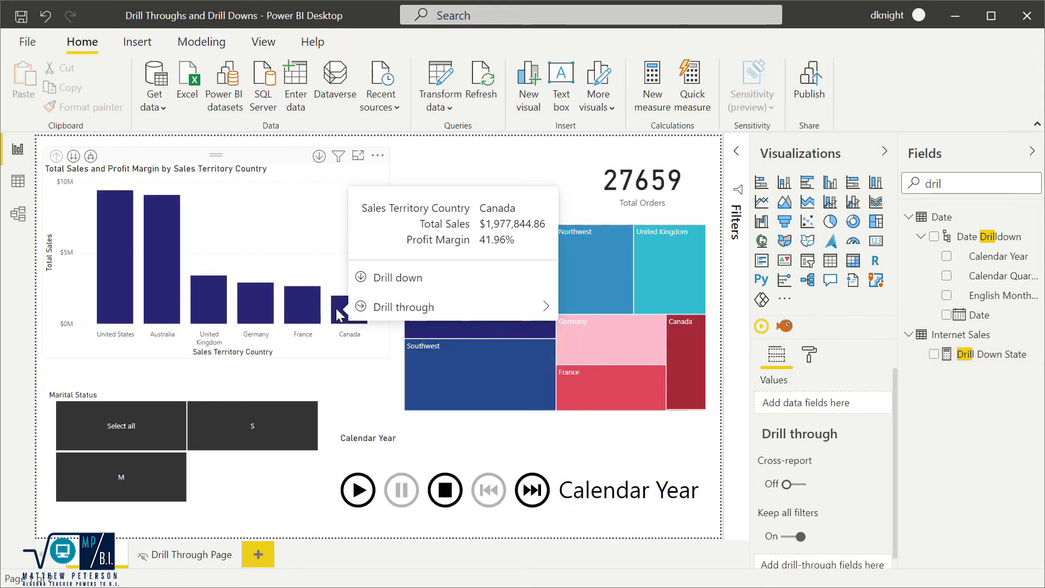
pyautogui.moveTo(379, 311)
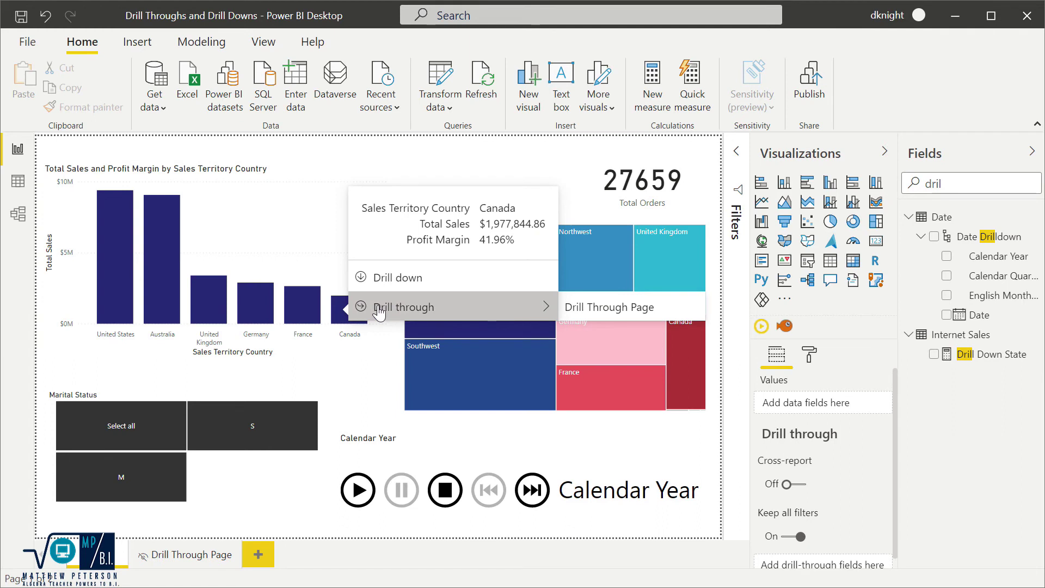
pyautogui.click(595, 305)
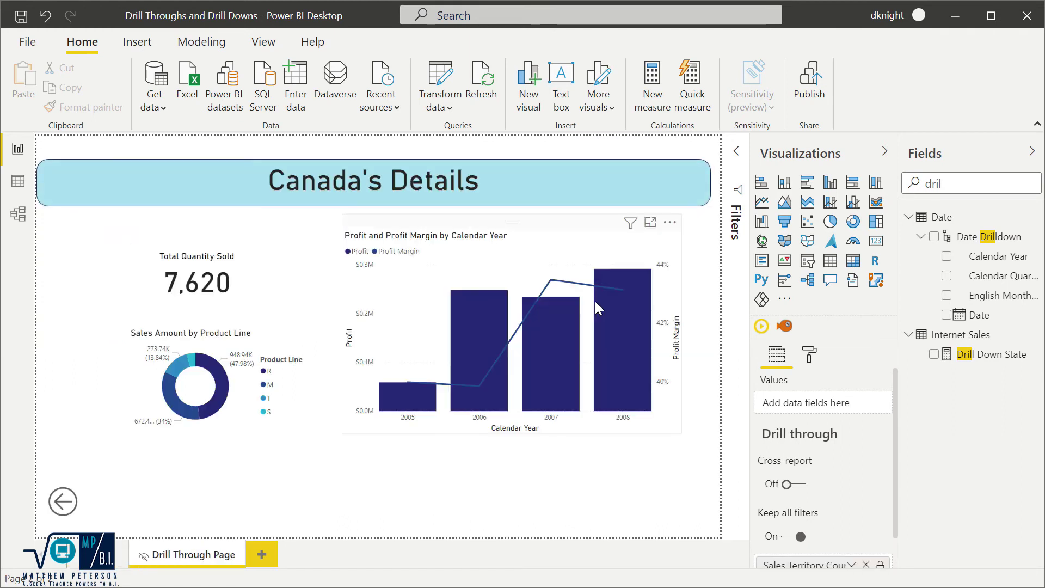